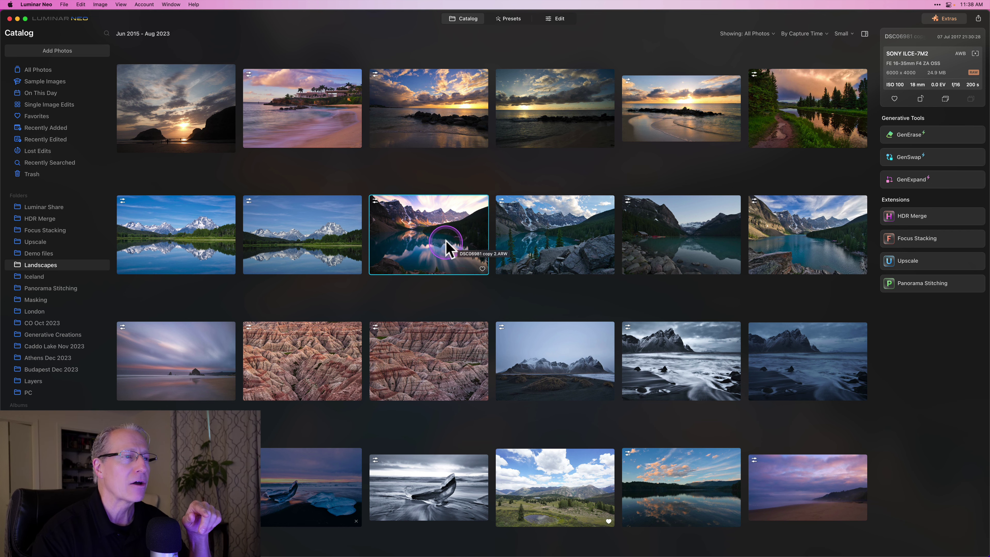
Open the Moraine Lake photo from the catalog grid in the single-image Edit view.
double_click(446, 241)
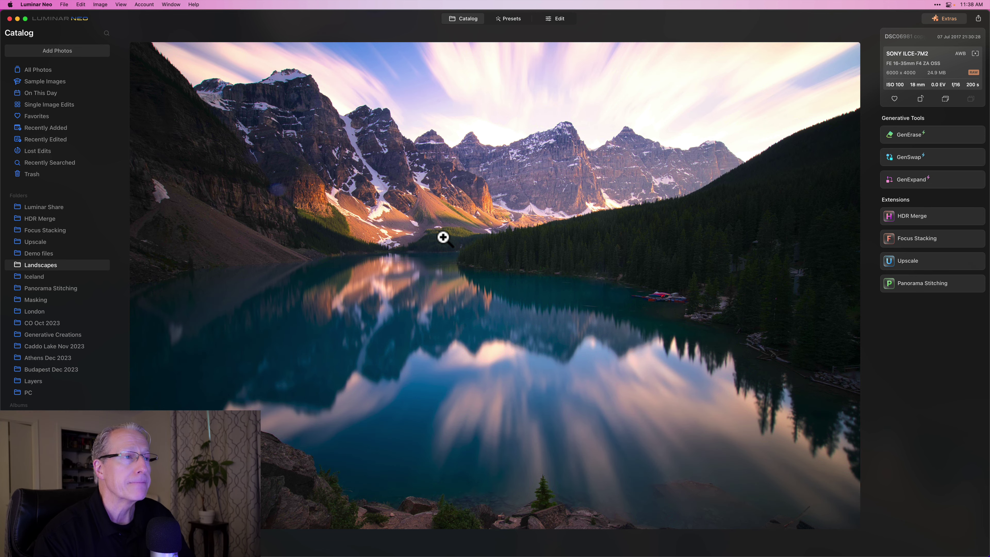
left_click(466, 18)
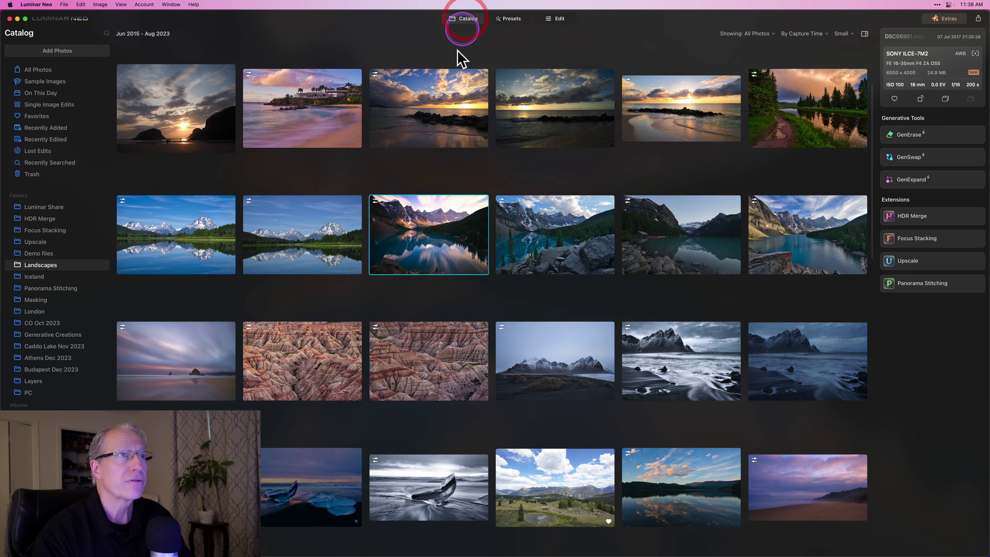
left_click(449, 246)
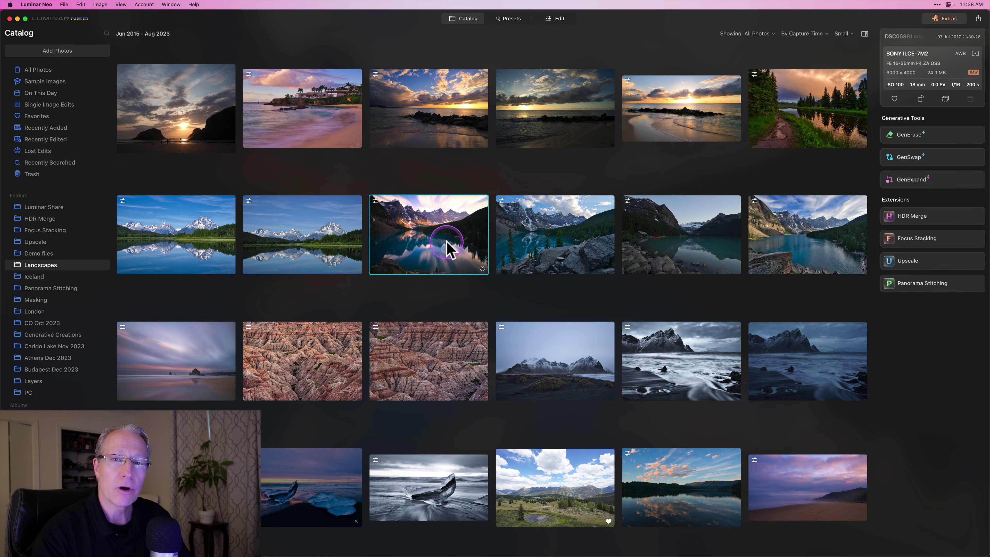
double_click(441, 256)
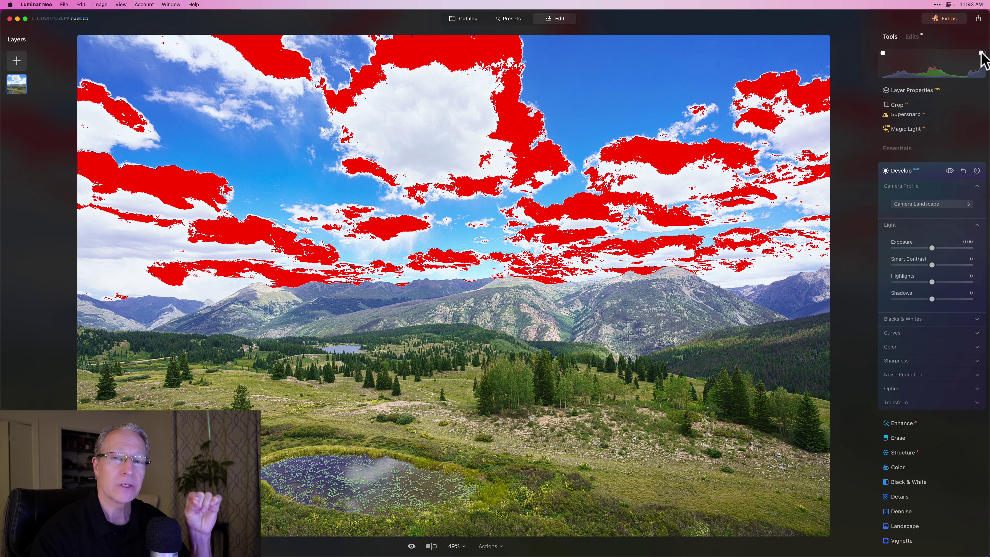
key("j")
key("j")
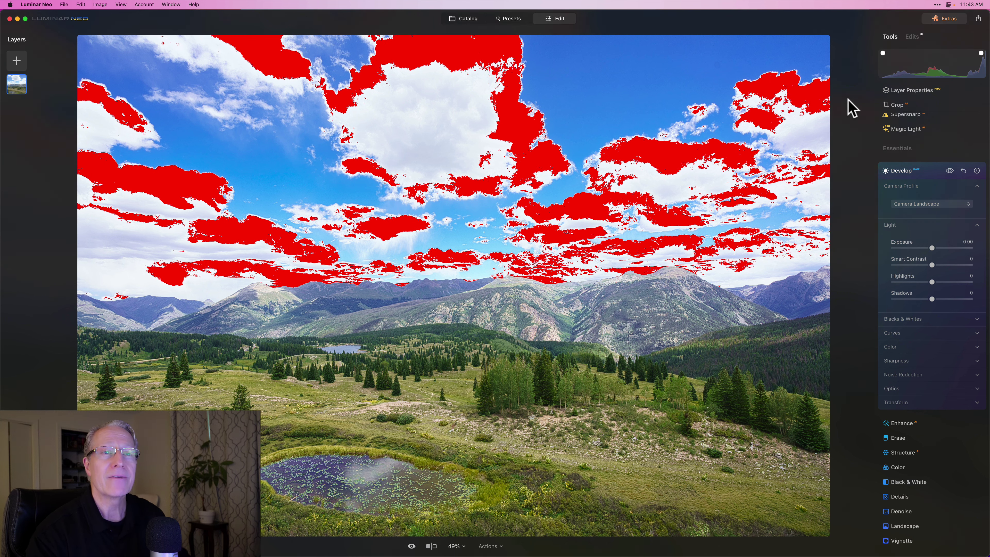
left_click(946, 52)
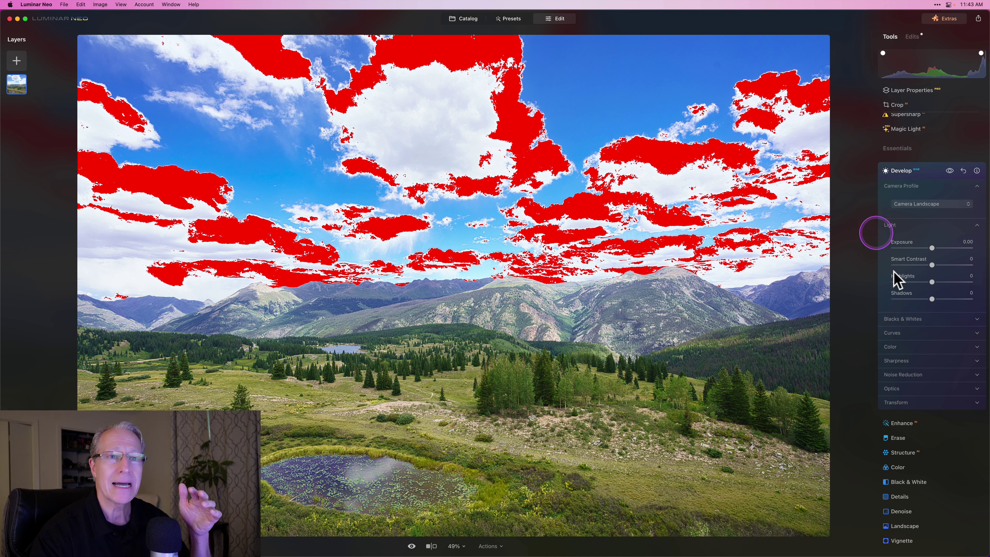
In Blacks & Whites, test Blacks at -100 to check shadow clipping, then reset it to 0.
left_click(917, 319)
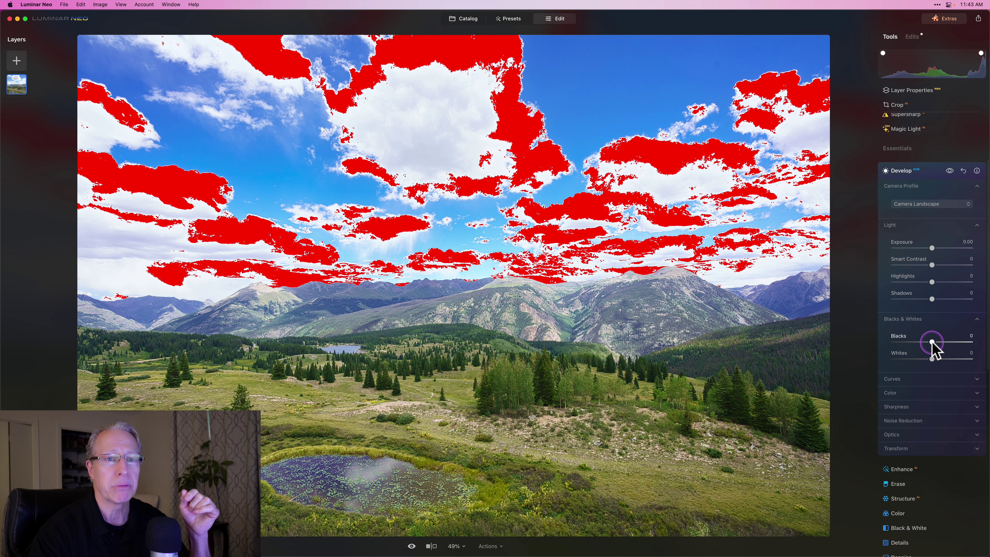
left_click_drag(932, 342, 870, 343)
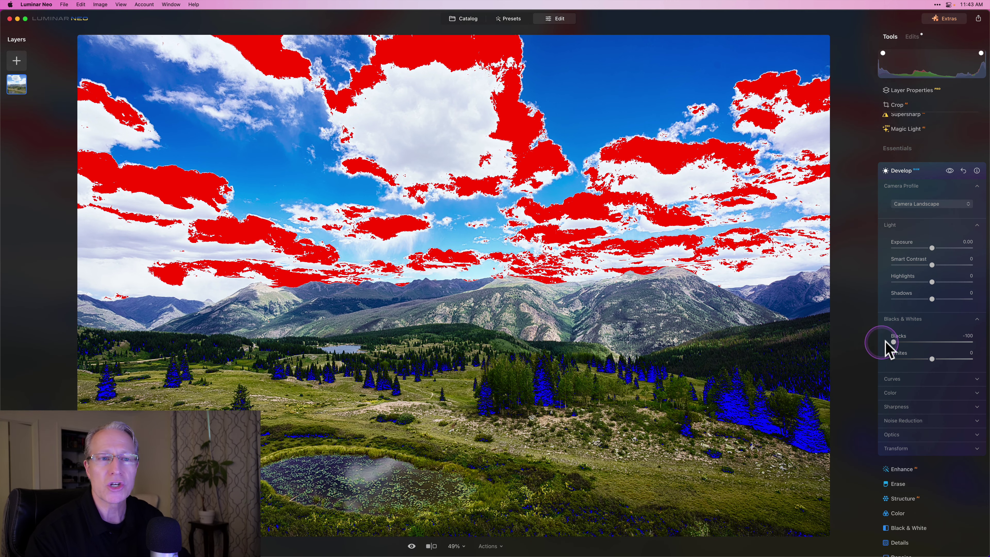
left_click(893, 342)
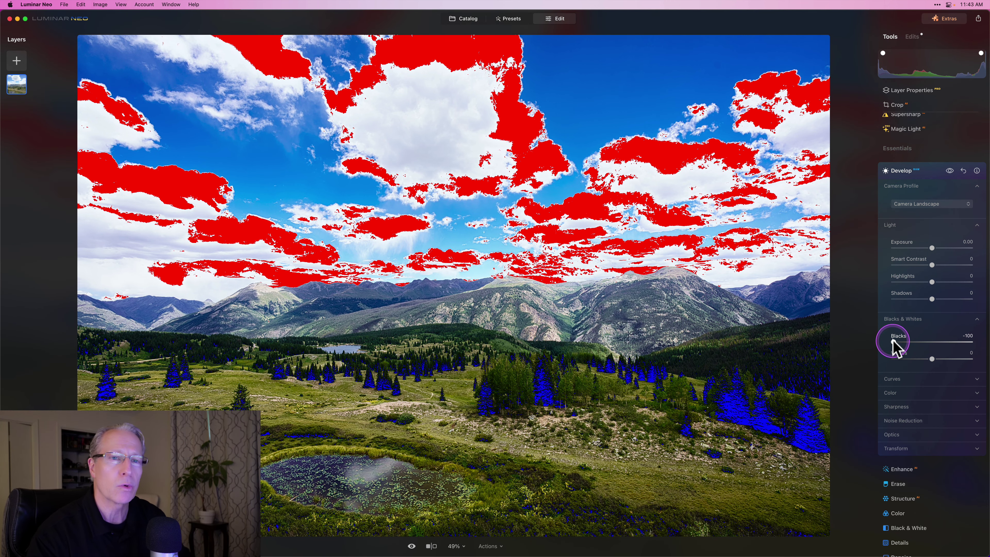
double_click(893, 342)
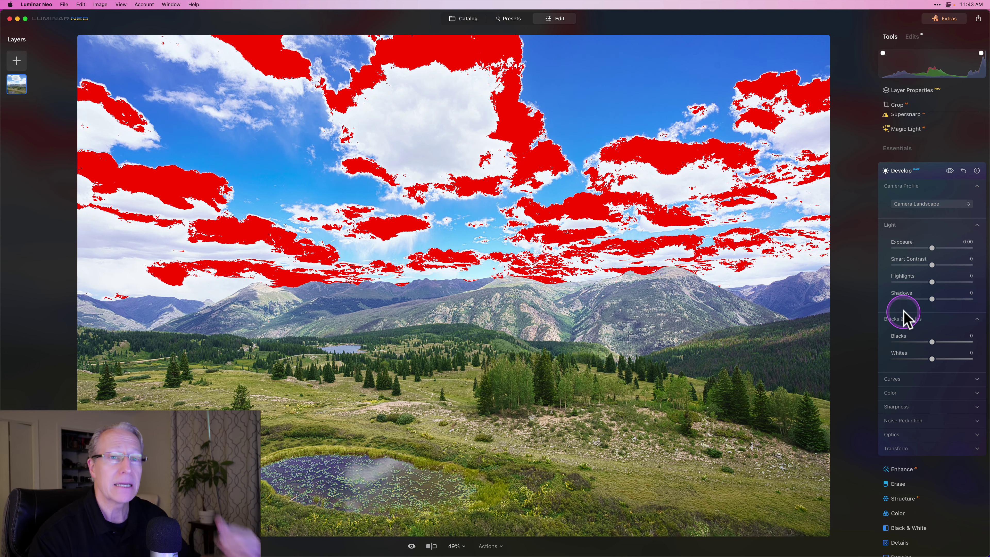
Set Highlights -100 and Smart Contrast 18, lower Shadows, Blacks and Whites slightly, and collapse Develop.
left_click(931, 282)
left_click_drag(931, 282, 870, 282)
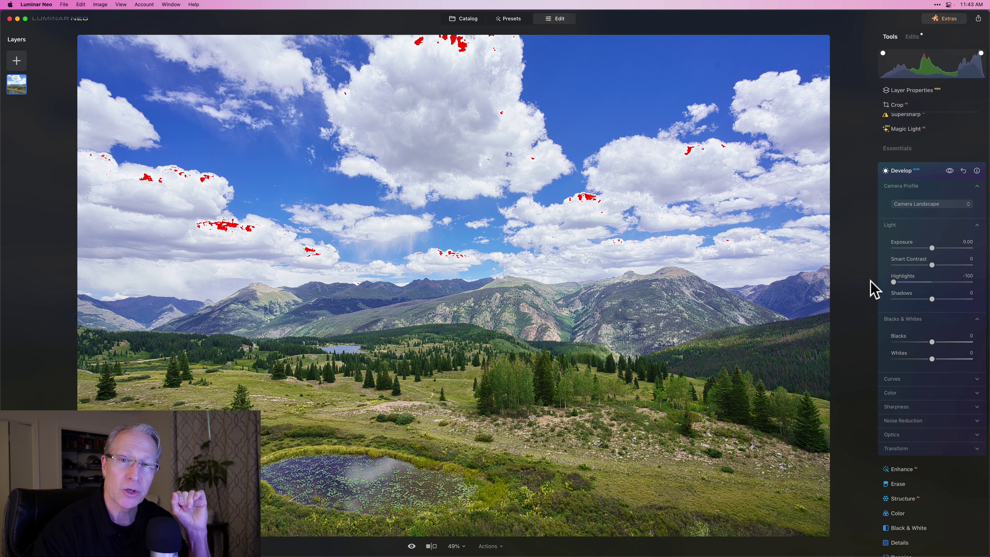
left_click_drag(932, 266, 938, 266)
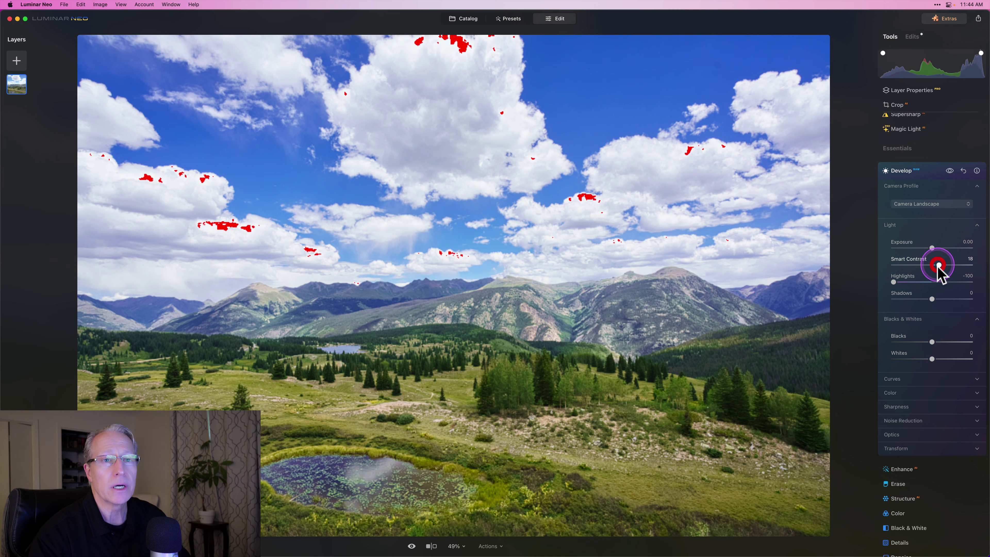
left_click_drag(932, 300, 924, 300)
left_click_drag(932, 343, 927, 359)
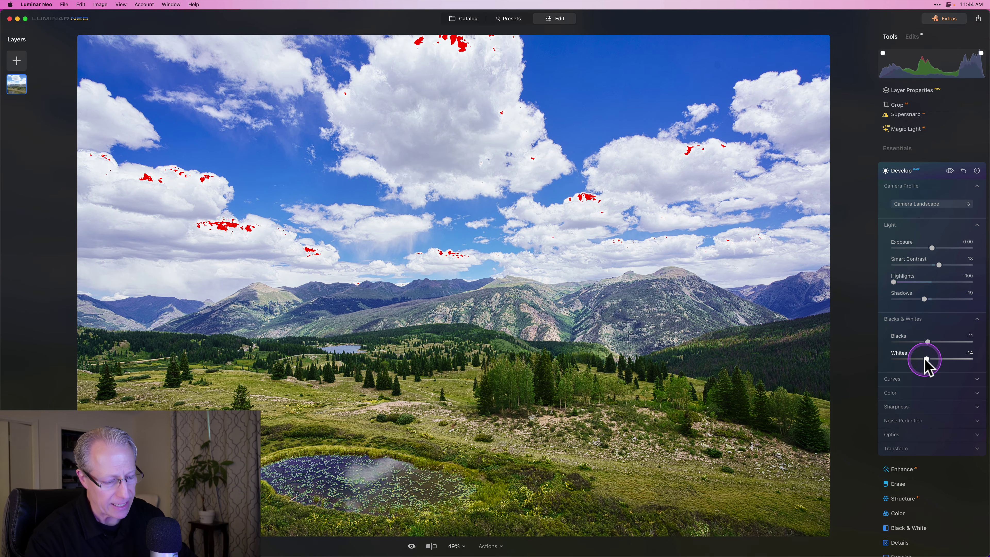
left_click(927, 170)
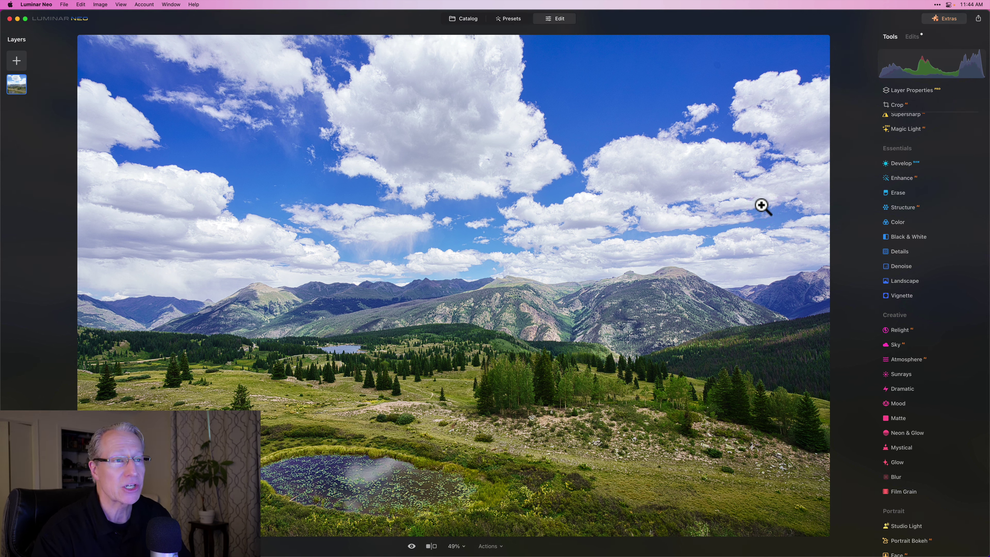
key("backslash")
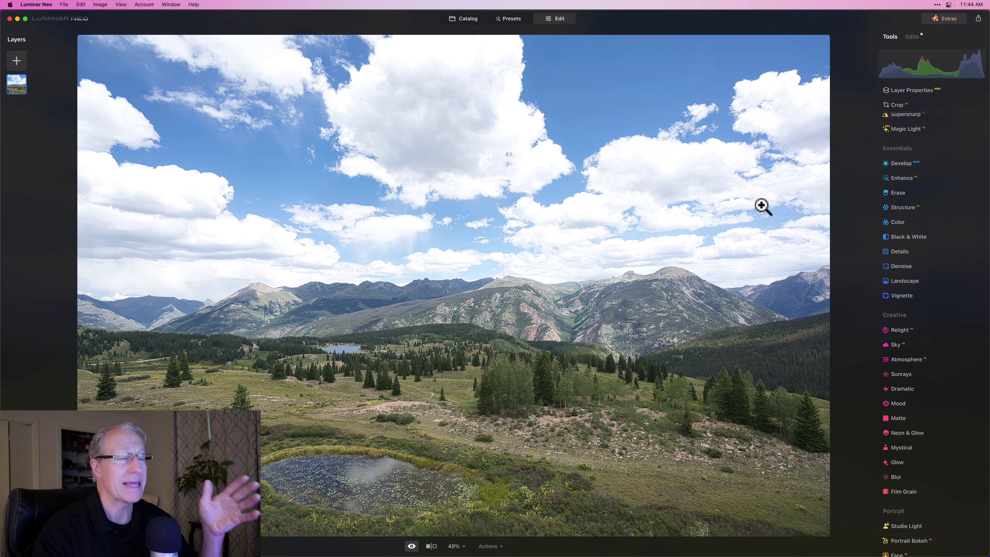
key("backslash")
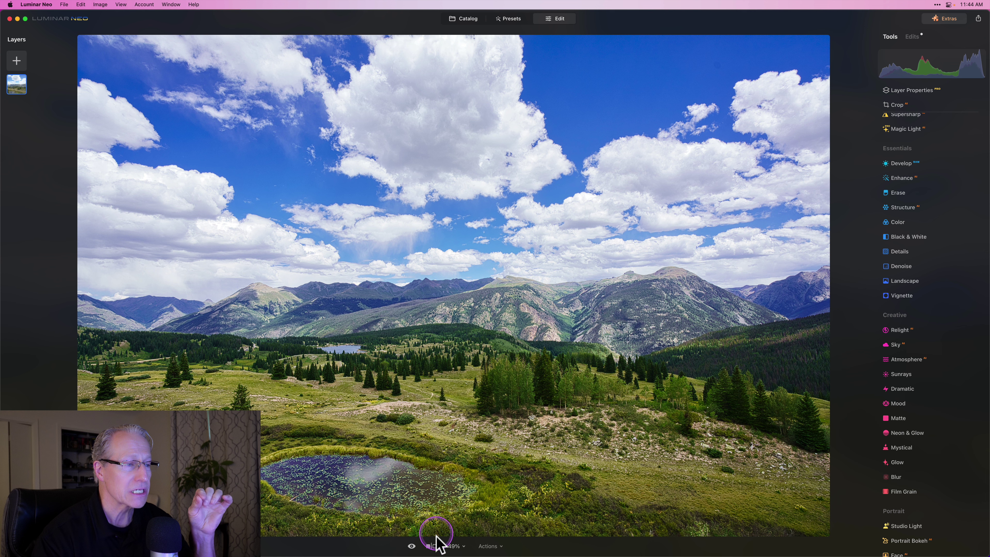
left_click(431, 546)
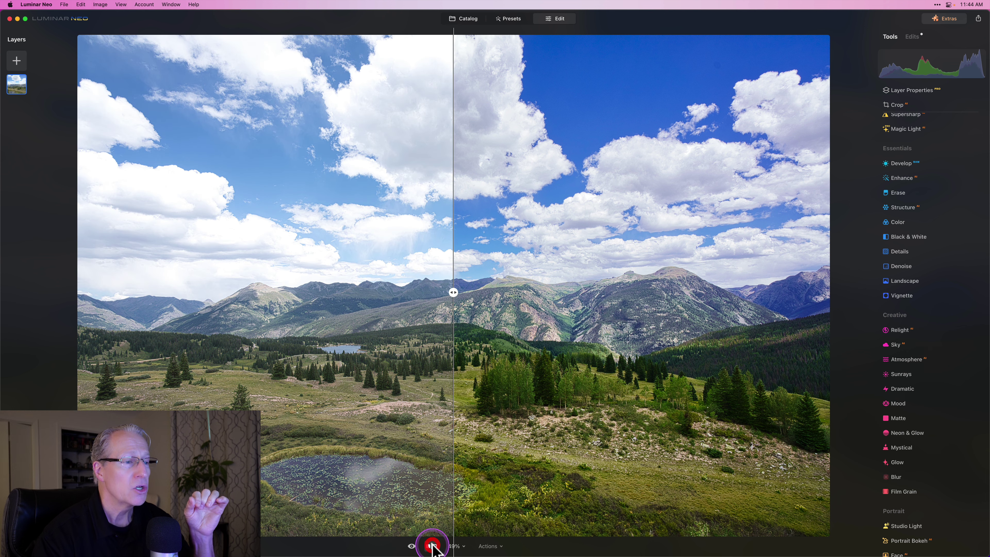
left_click_drag(453, 291, 520, 292)
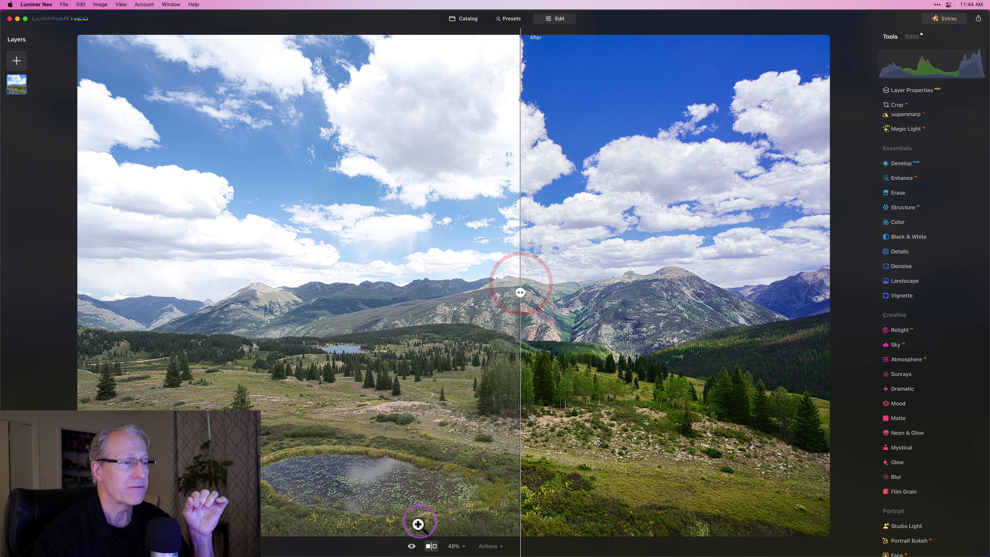
left_click(432, 546)
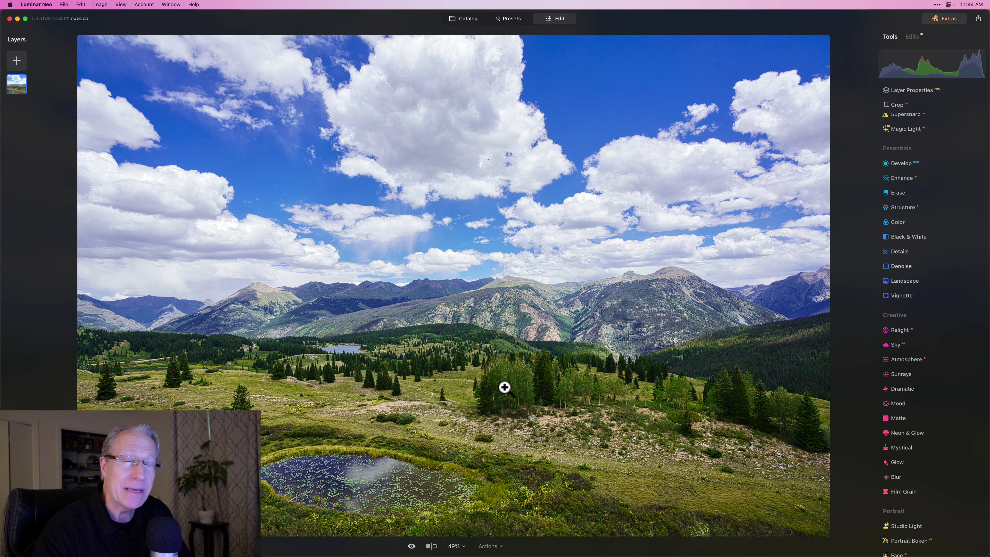
key("backslash")
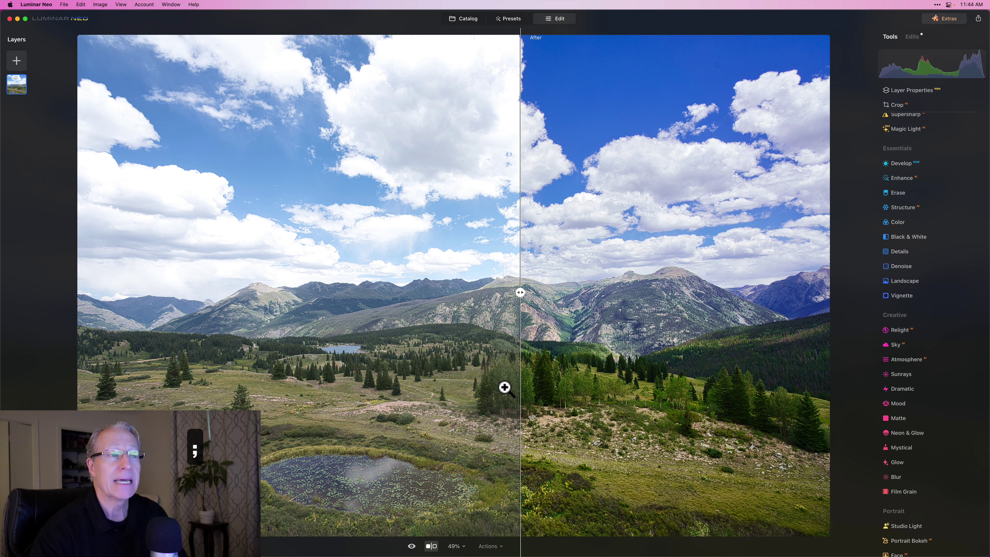
left_click(226, 292)
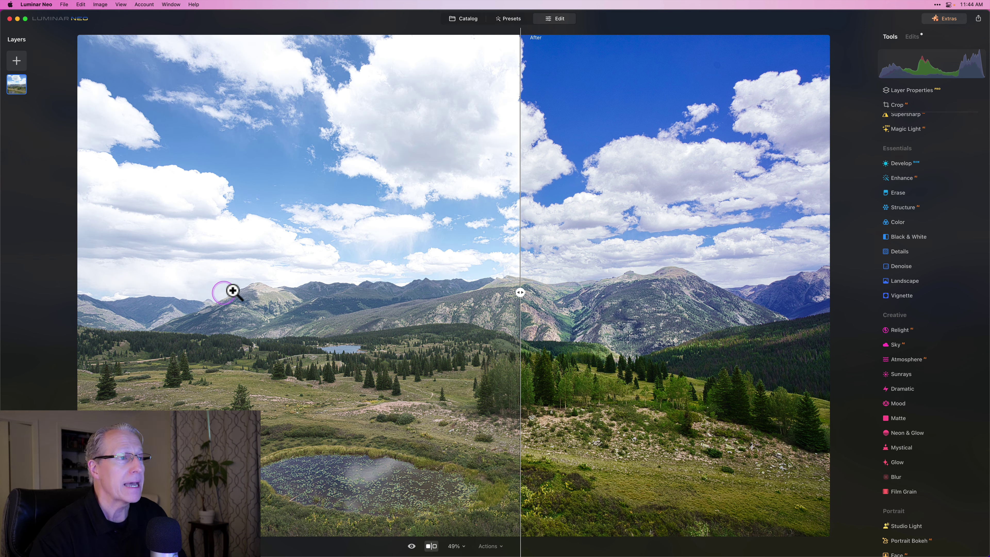
left_click(453, 283)
left_click_drag(521, 292, 502, 277)
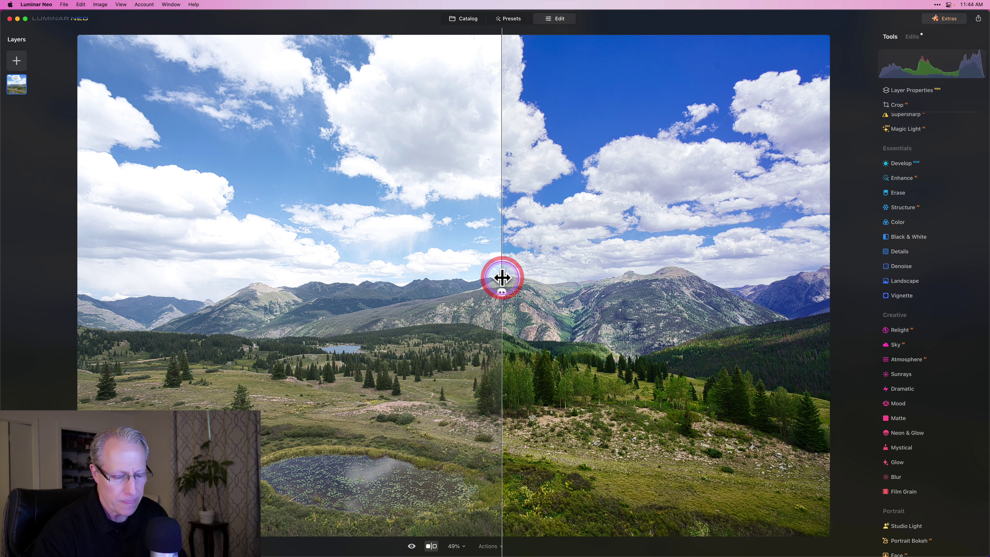
key("backslash")
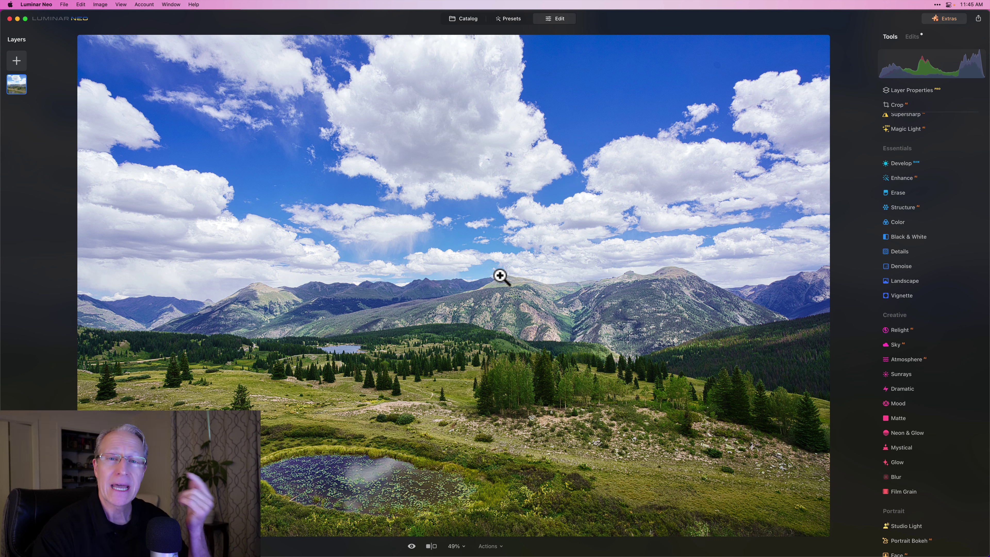
left_click(500, 276)
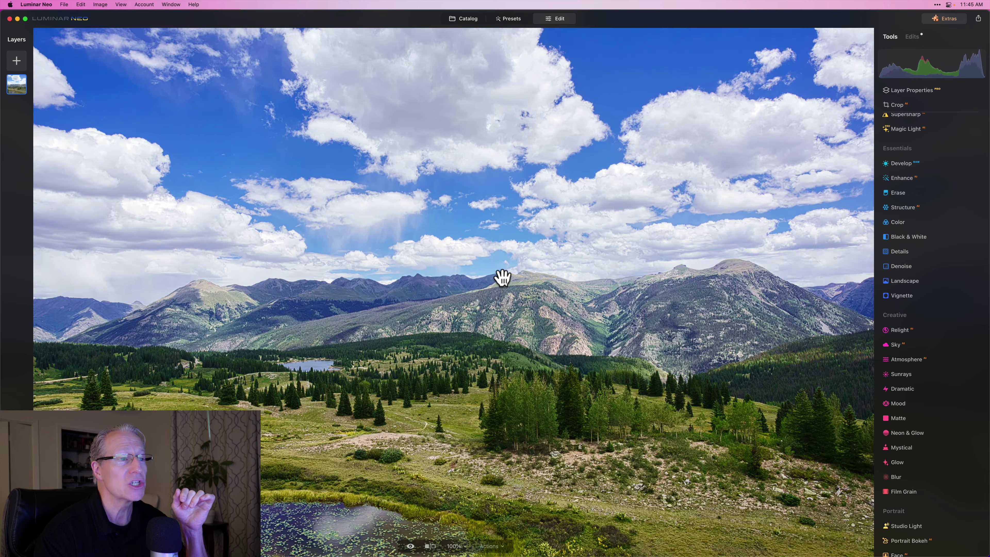
left_click(458, 447)
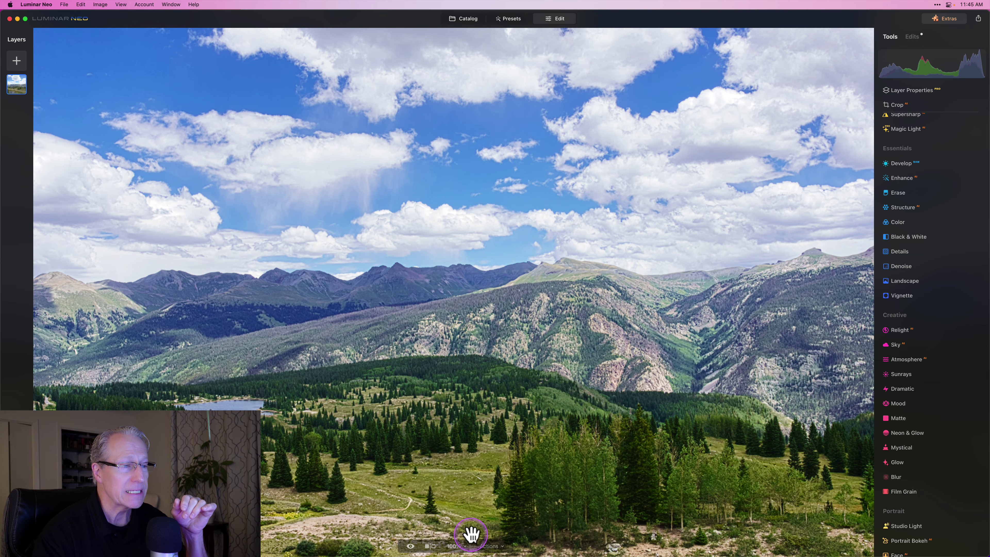
left_click(505, 421)
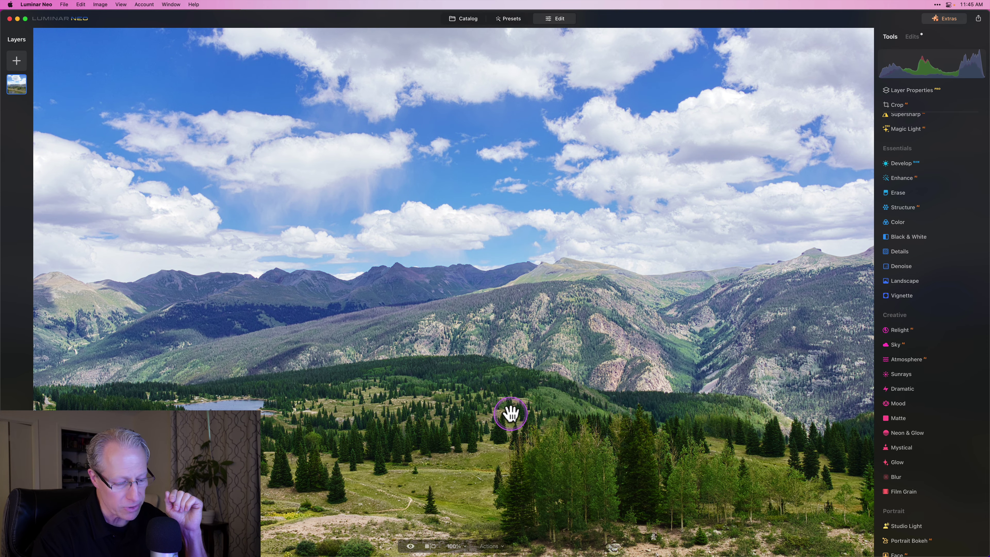
scroll(511, 413, "left", 10)
scroll(510, 413, "down", 7)
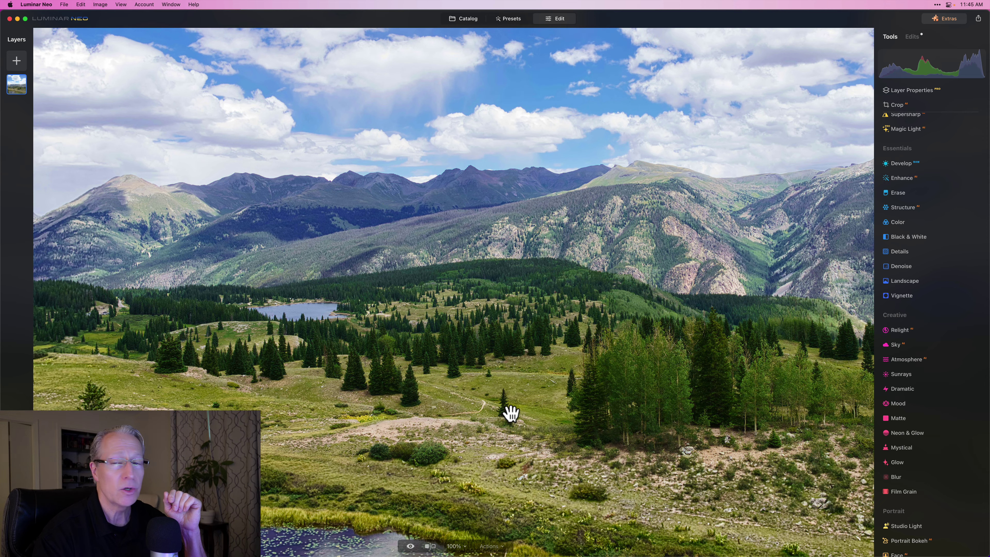
scroll(510, 413, "left", 10)
scroll(510, 413, "down", 6)
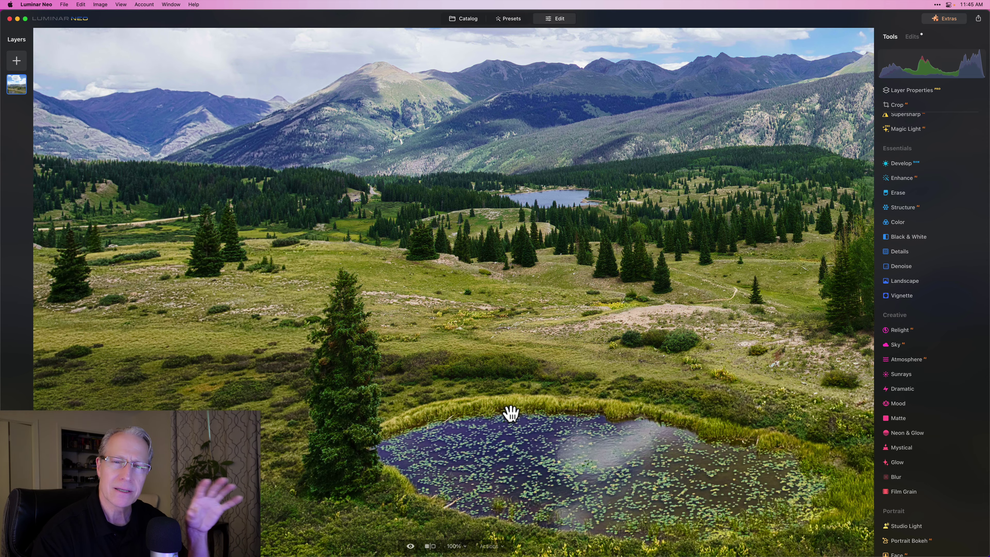
scroll(510, 413, "right", 10)
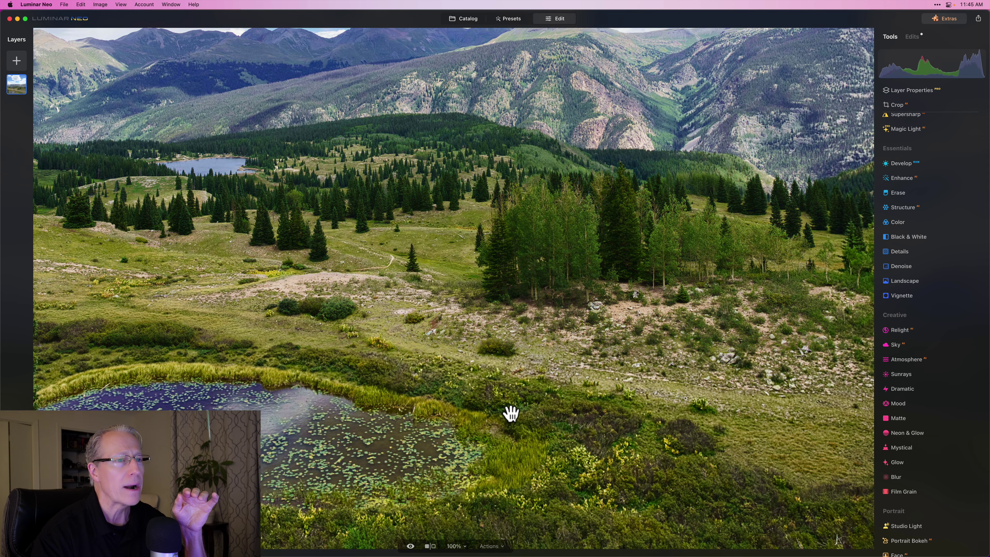
scroll(510, 414, "left", 8)
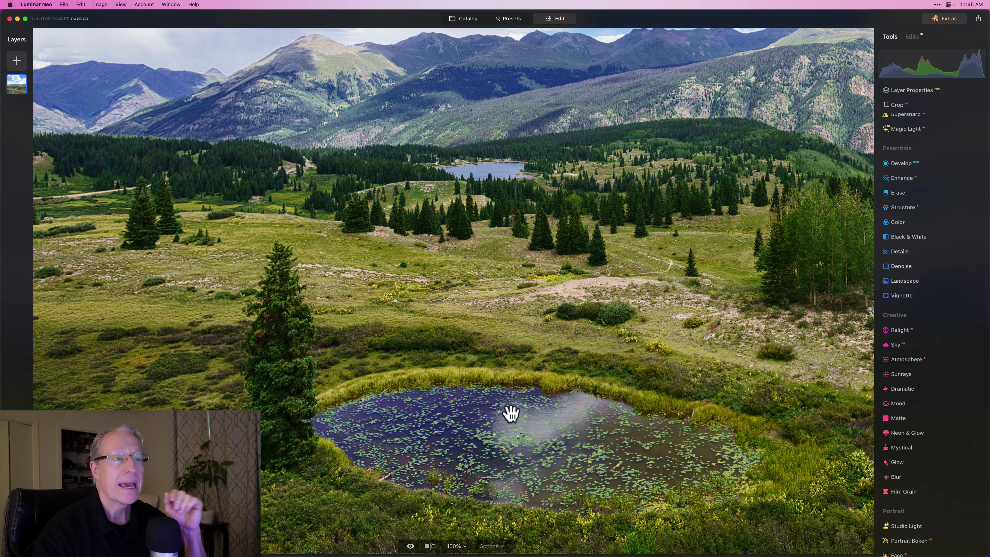
left_click(511, 413)
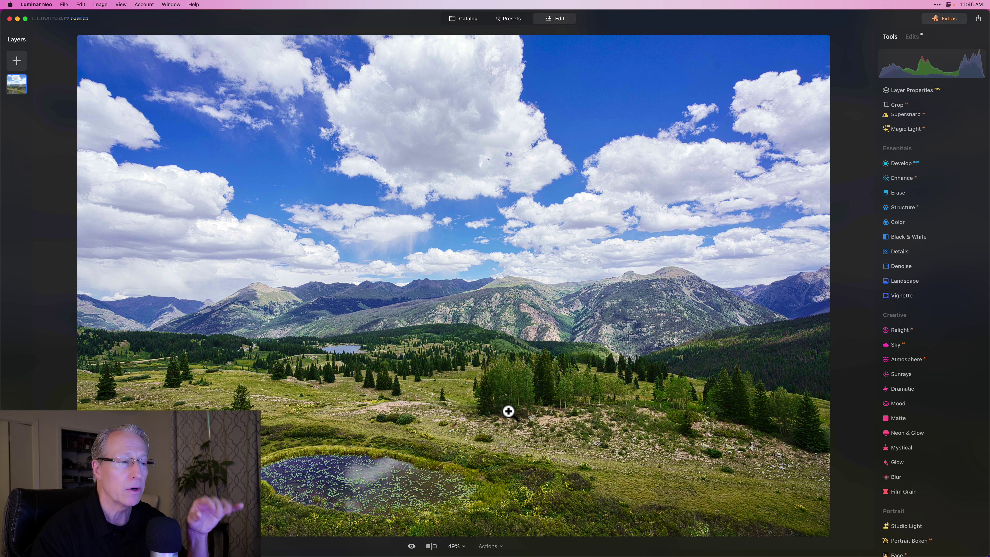
left_click(503, 426)
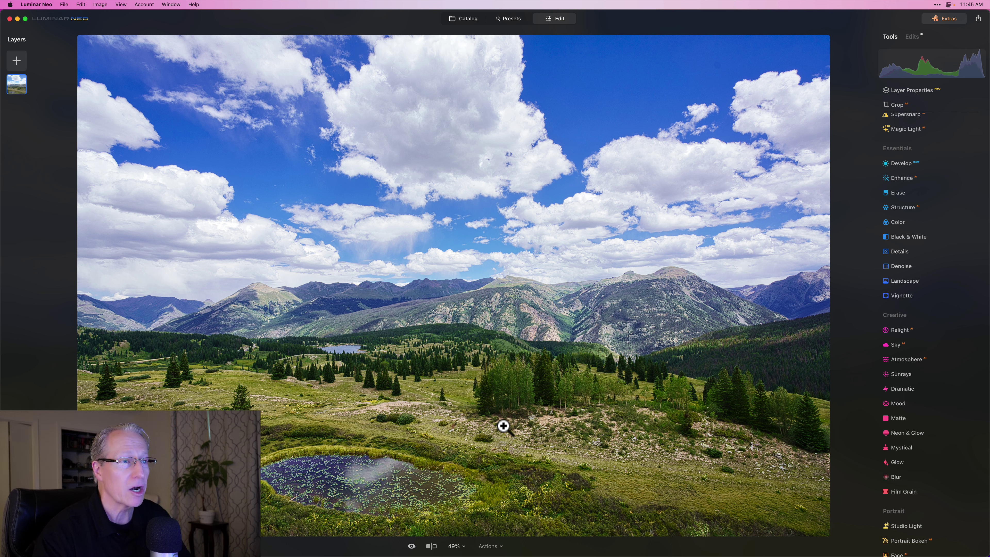
left_click(456, 545)
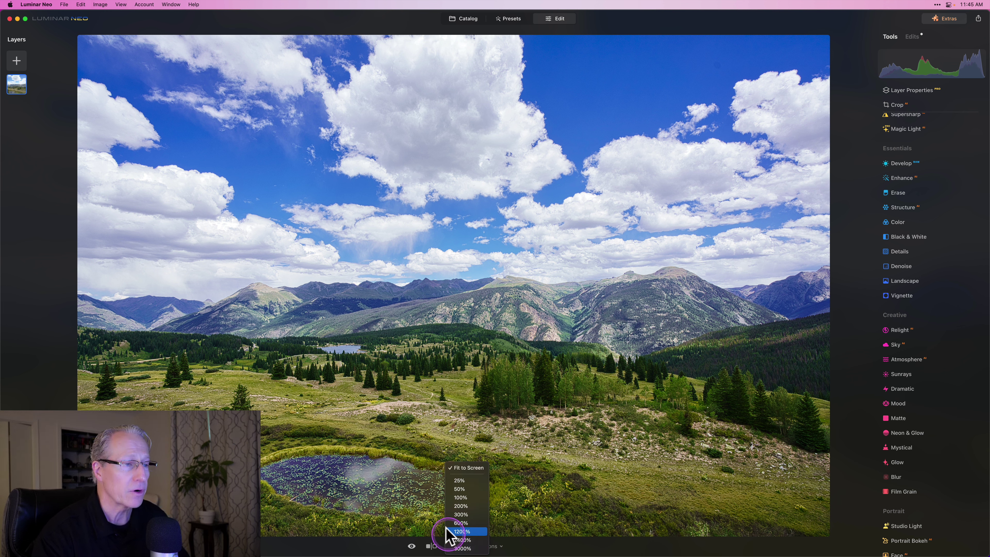
left_click(442, 521)
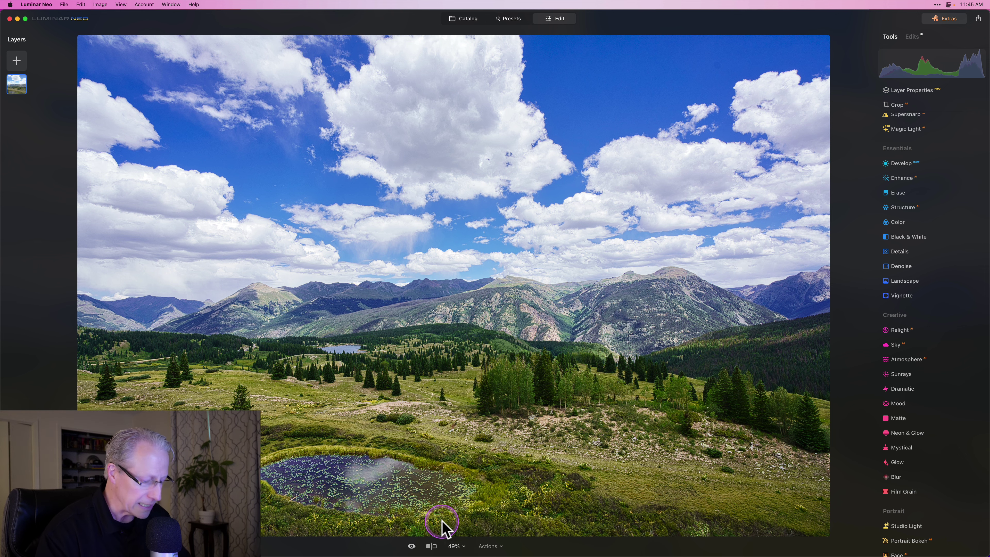
key("super+plus")
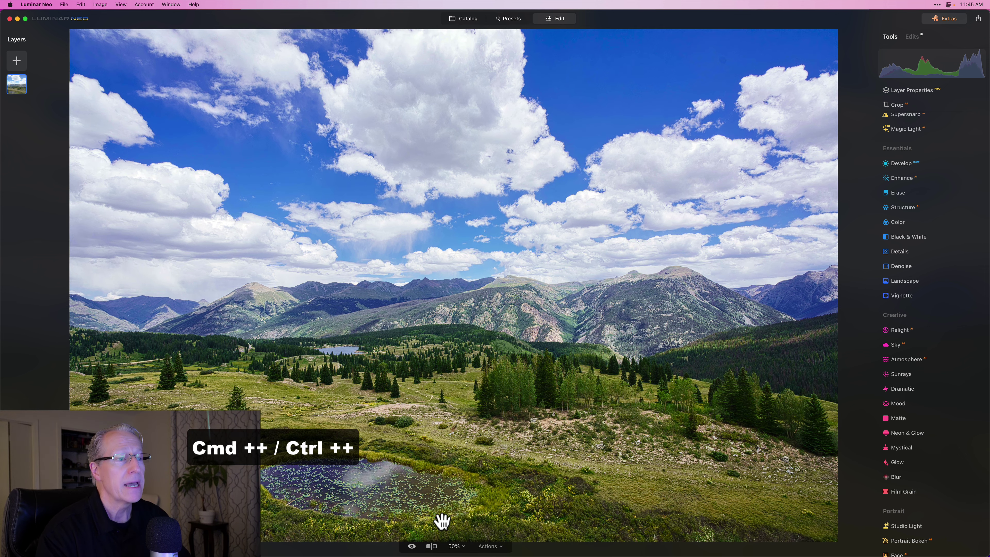
key("super+plus")
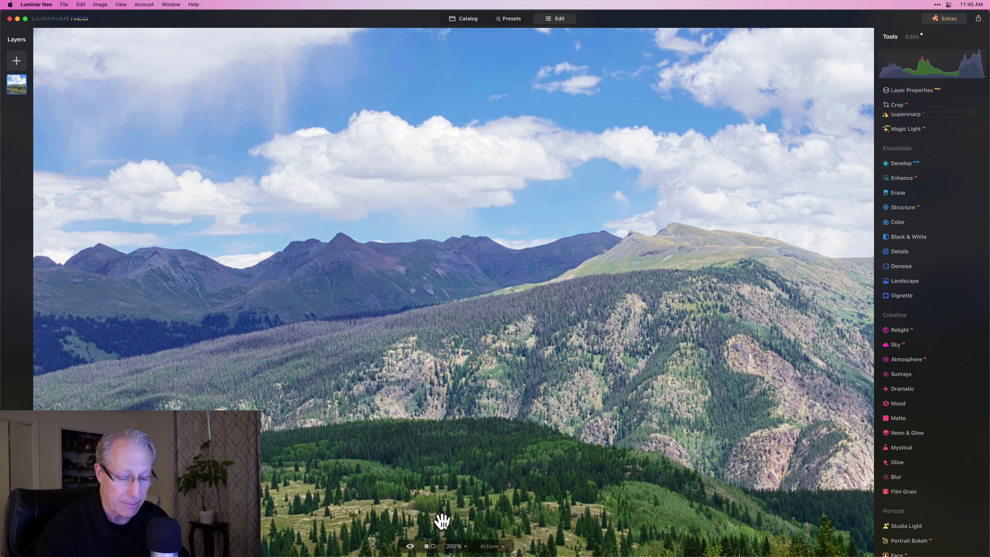
key("super+plus")
key("super+plus")
key("super+plus")
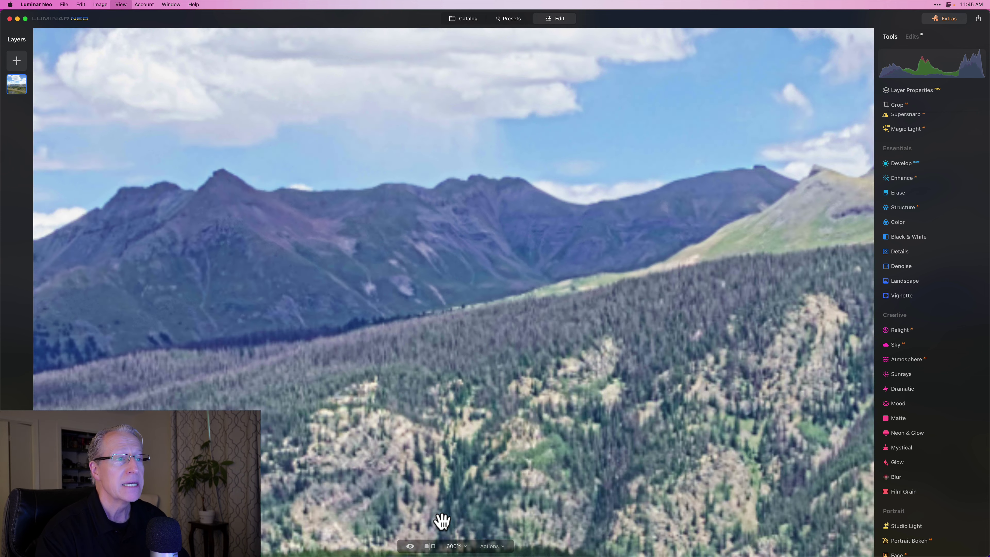
scroll(441, 521, "down", 10)
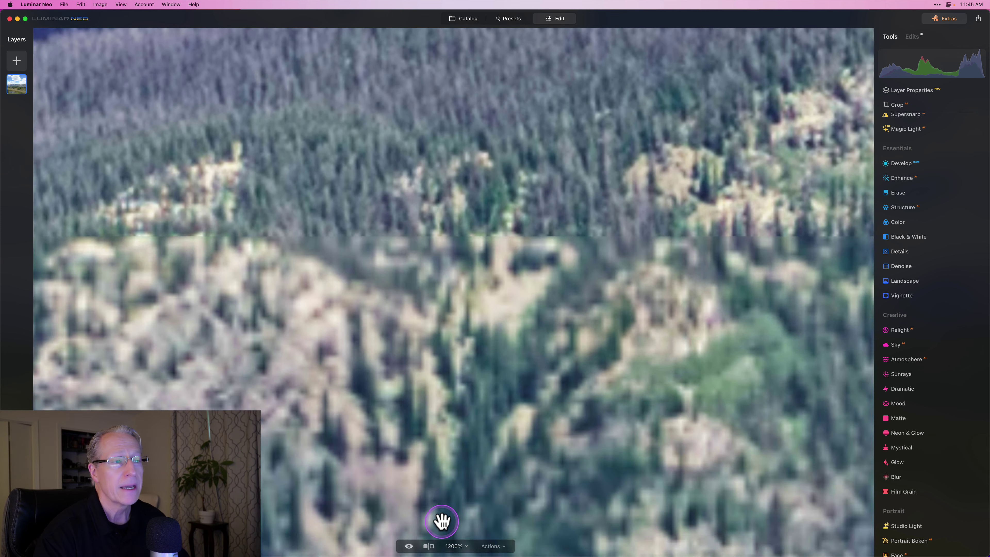
left_click(441, 521)
scroll(441, 521, "down", 10)
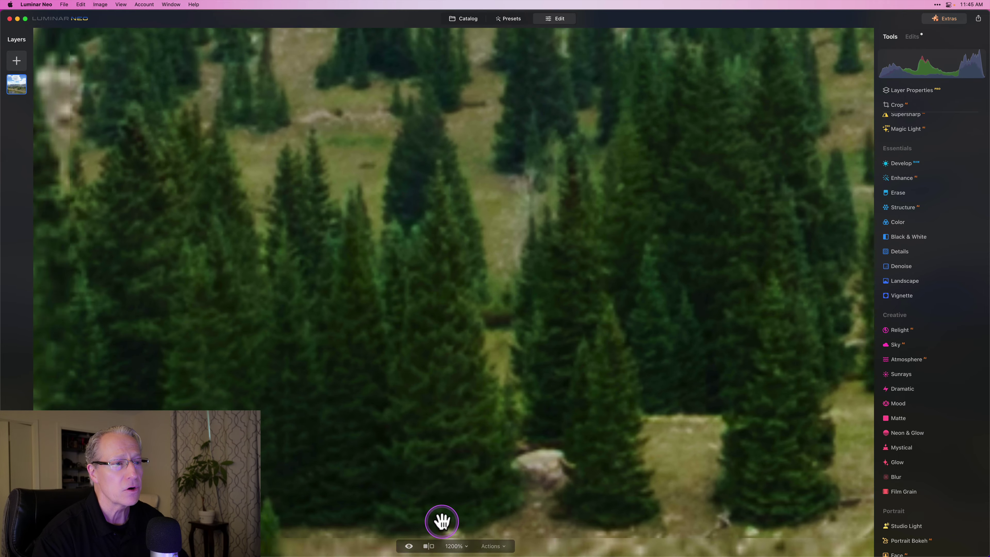
scroll(442, 521, "down", 2)
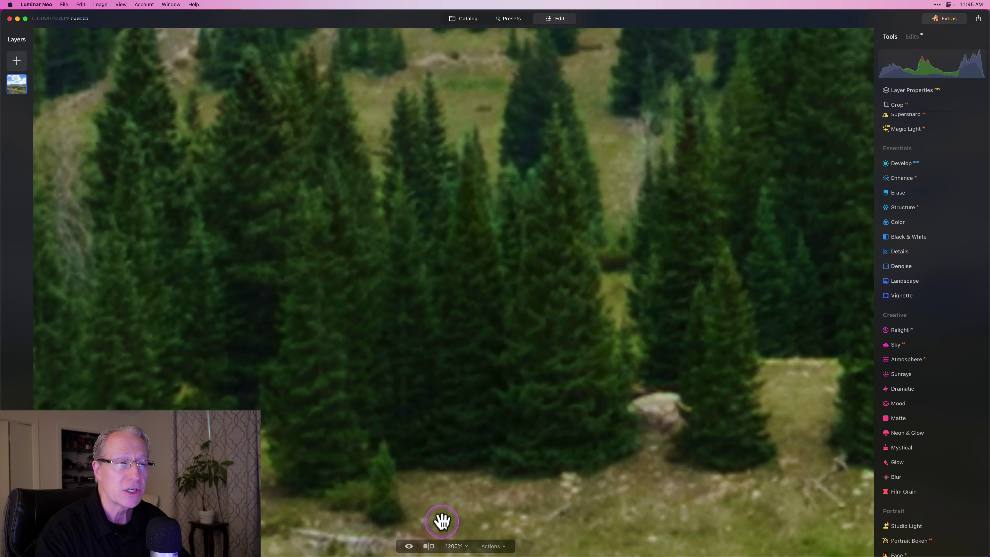
key("super+minus")
key("super+minus")
key("super+minus")
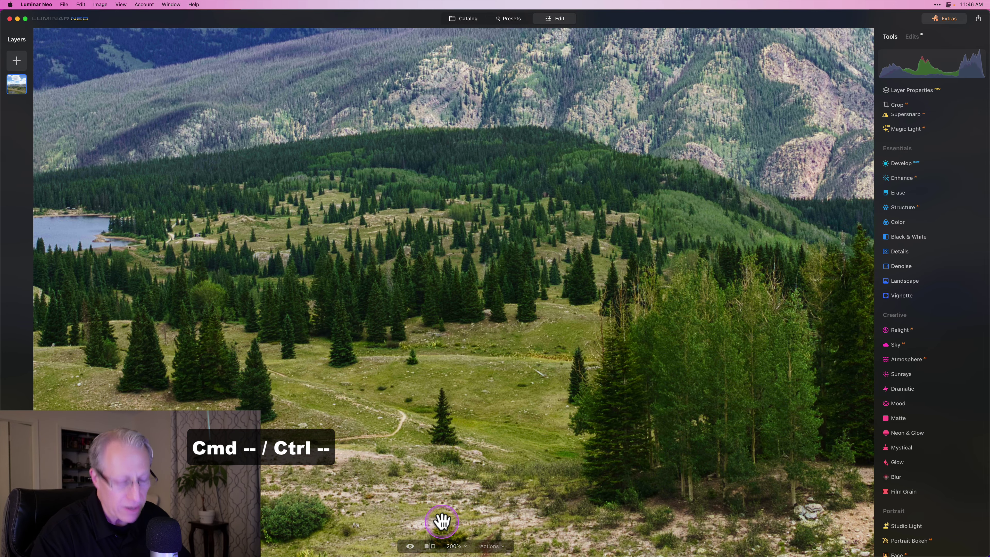
key("super+minus")
key("super+minus")
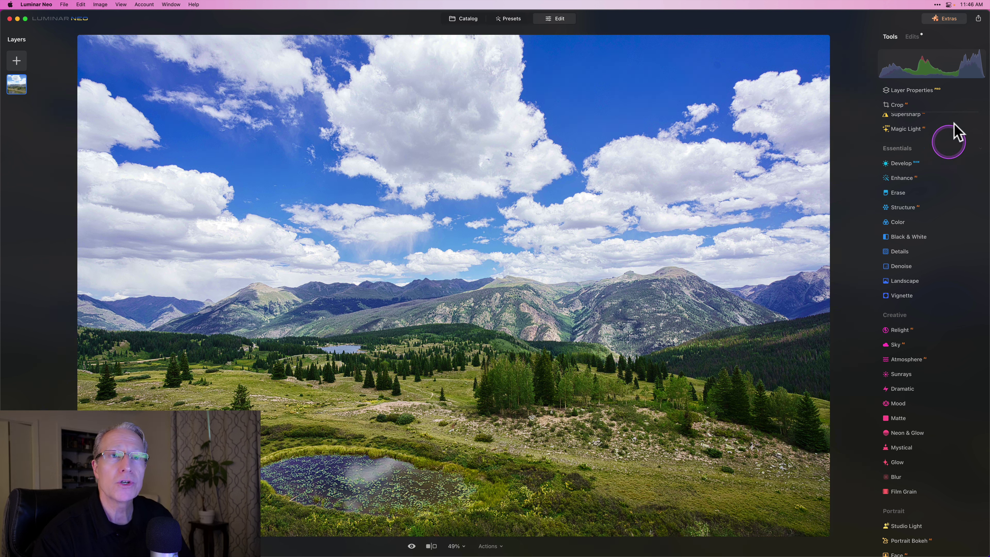
Crop the meadow photo with the 16:9 ratio and apply the crop.
scroll(954, 121, "up", 2)
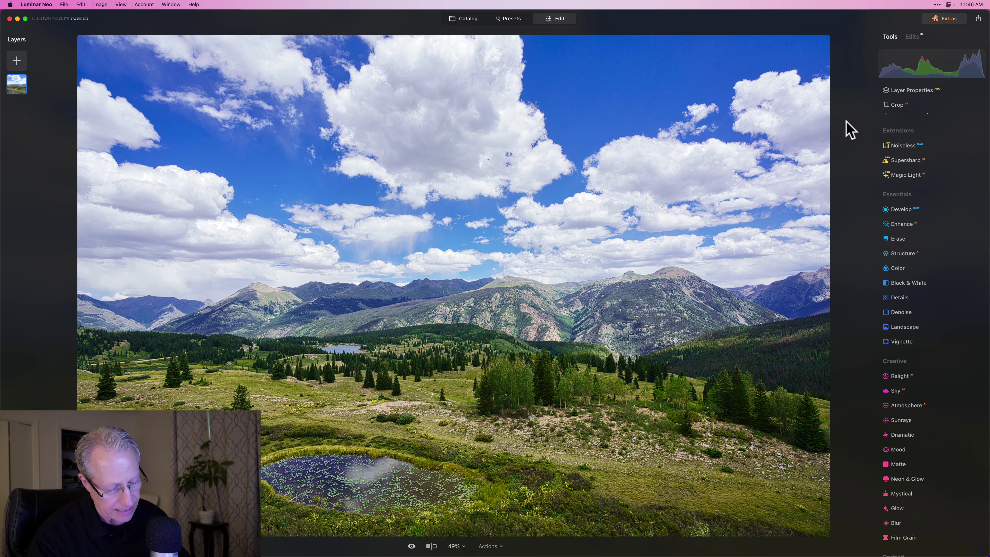
key("c")
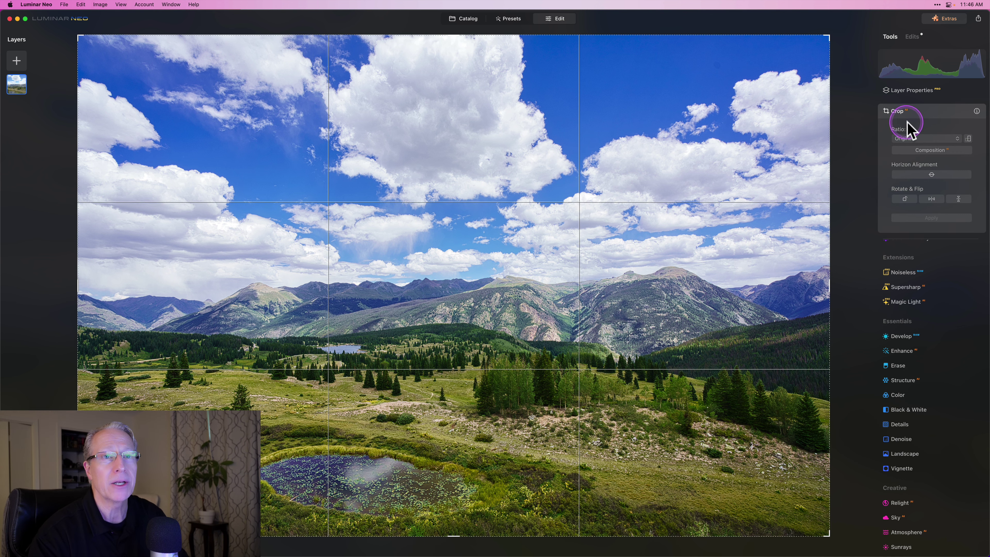
left_click(912, 139)
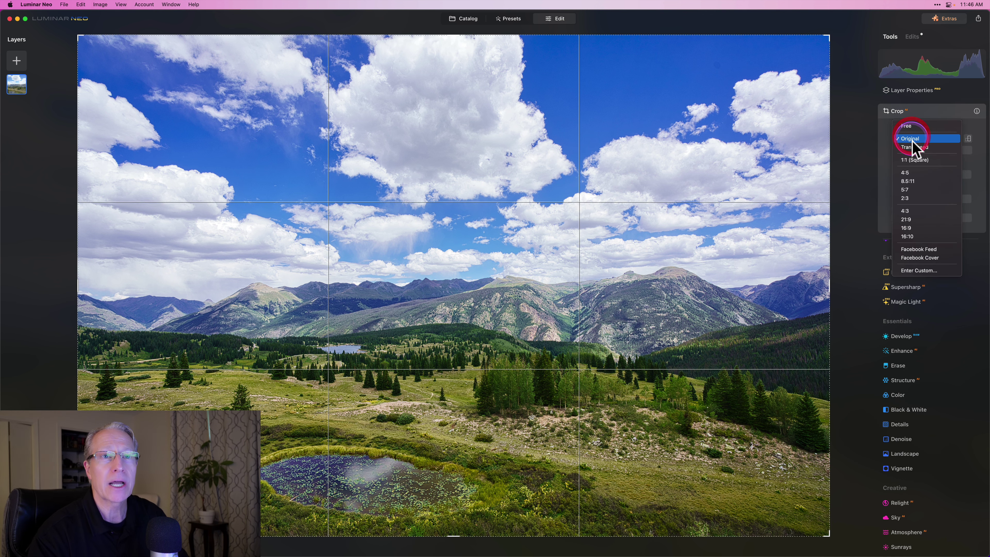
left_click(906, 227)
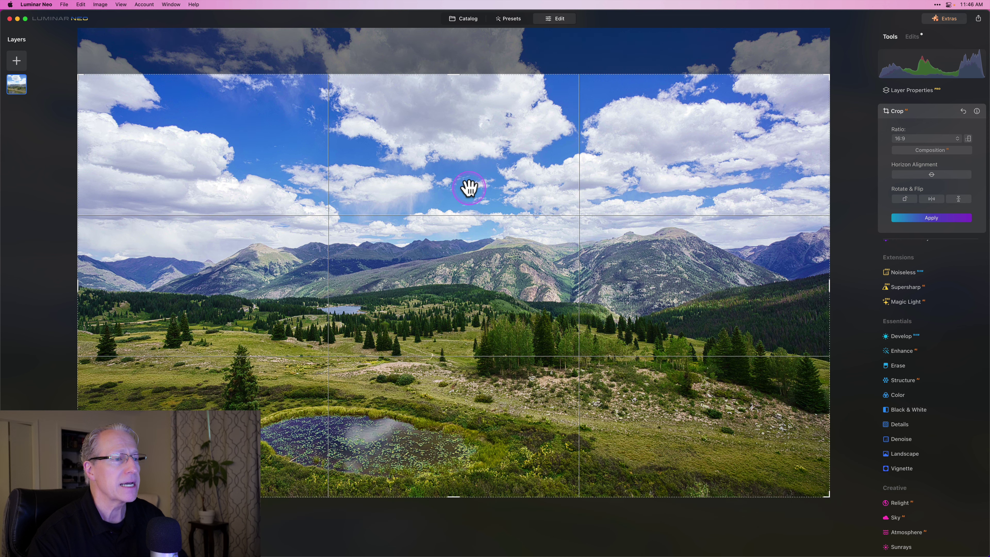
key("Escape")
left_click(679, 190)
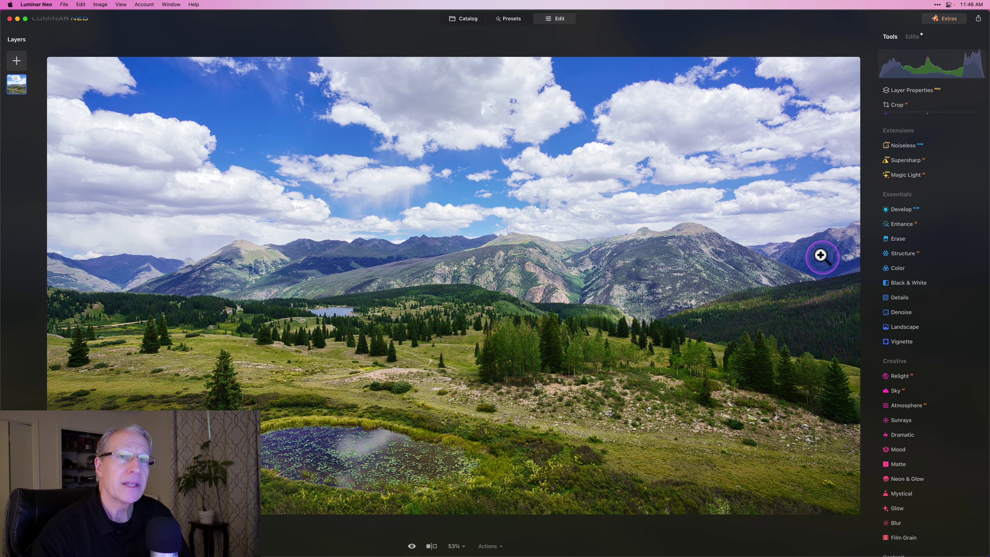
Try Structure Amount at about 45, then 50, before returning it to 0.
left_click(906, 257)
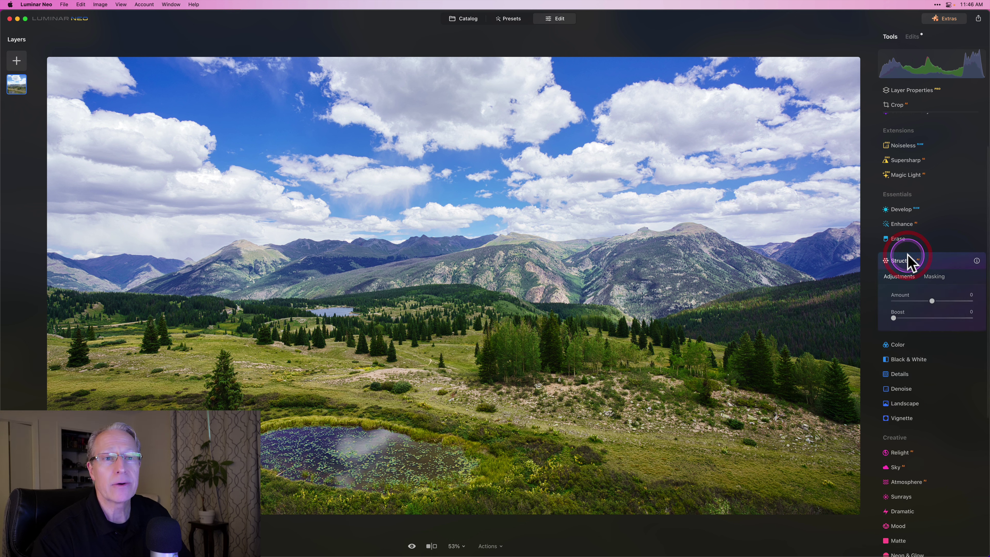
left_click_drag(933, 302, 953, 302)
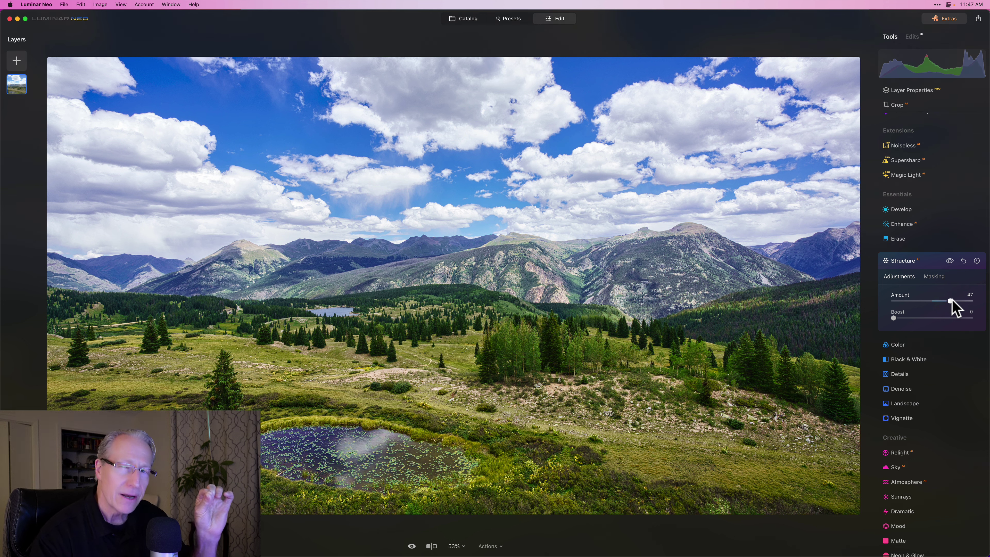
left_click(967, 298)
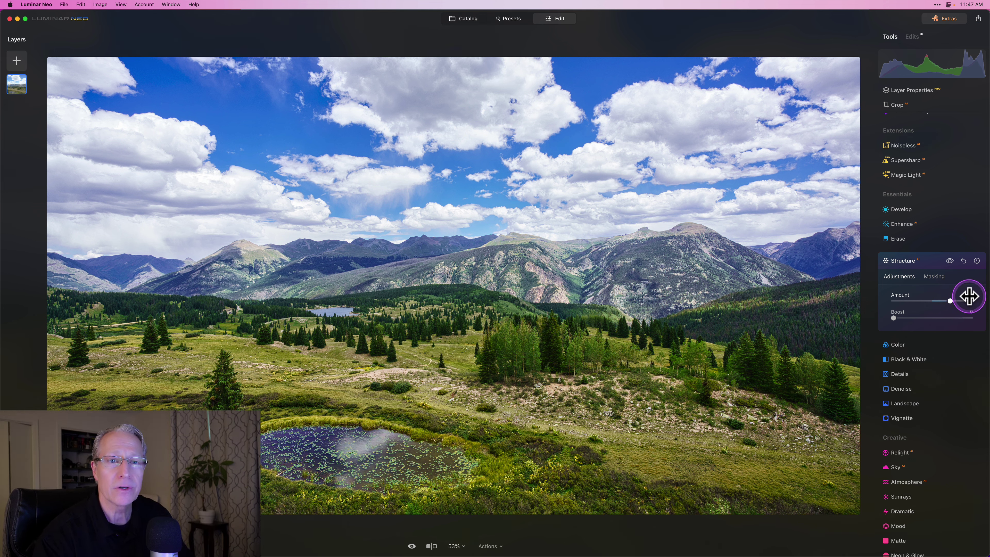
left_click(967, 298)
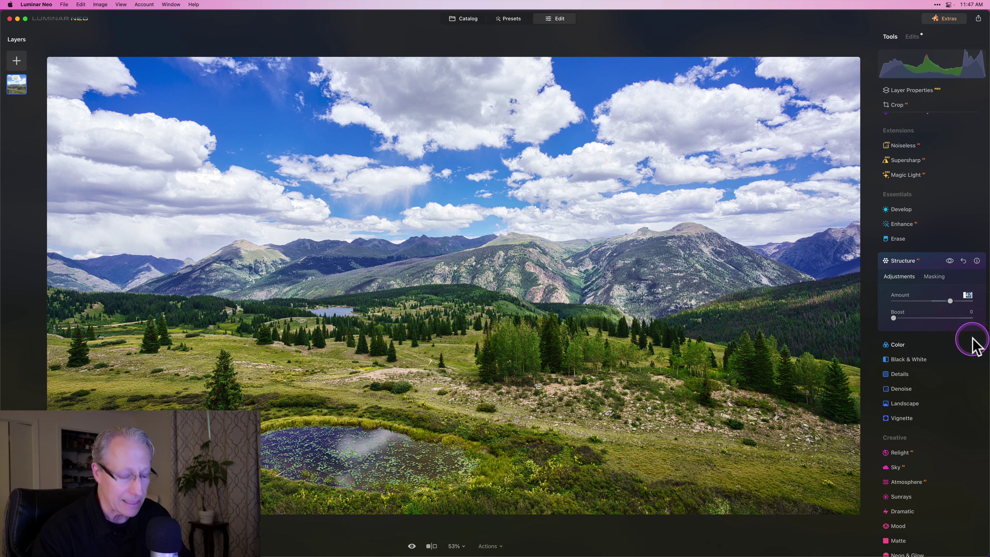
key("Return")
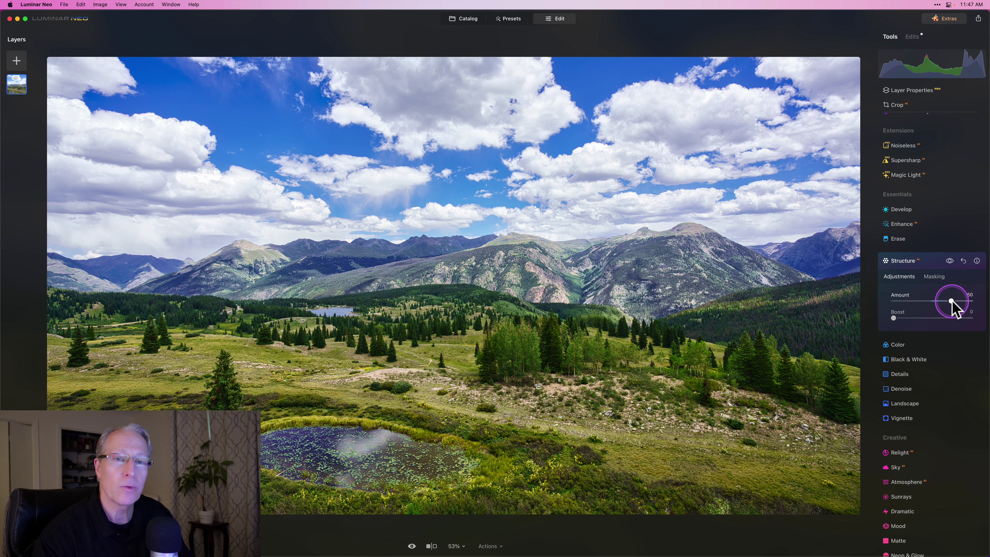
left_click(970, 293)
type("0")
key("Return")
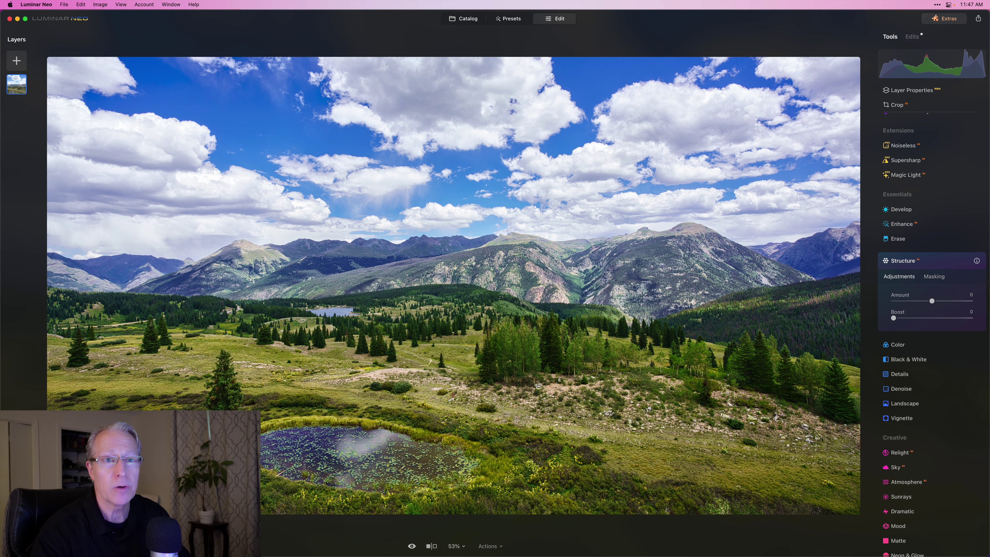
left_click(958, 300)
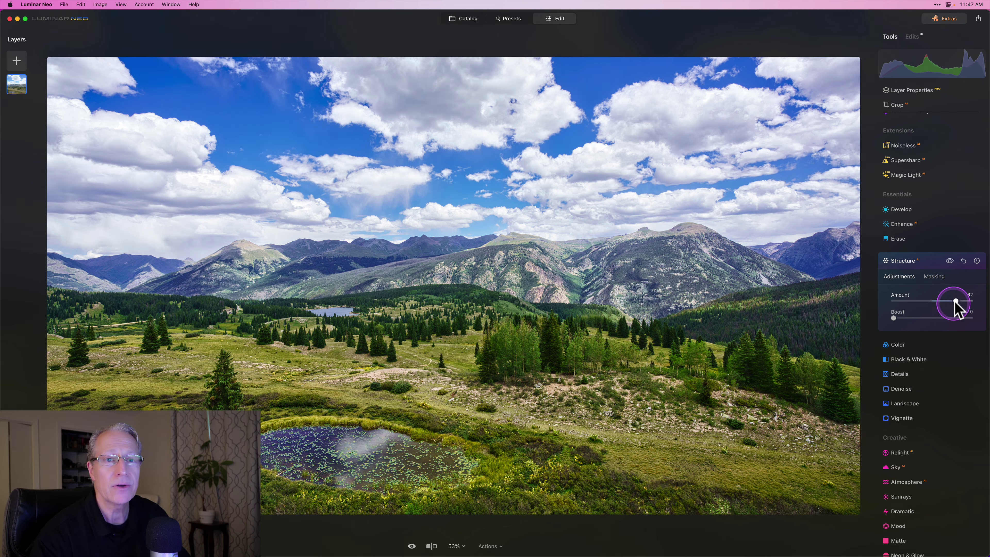
double_click(956, 299)
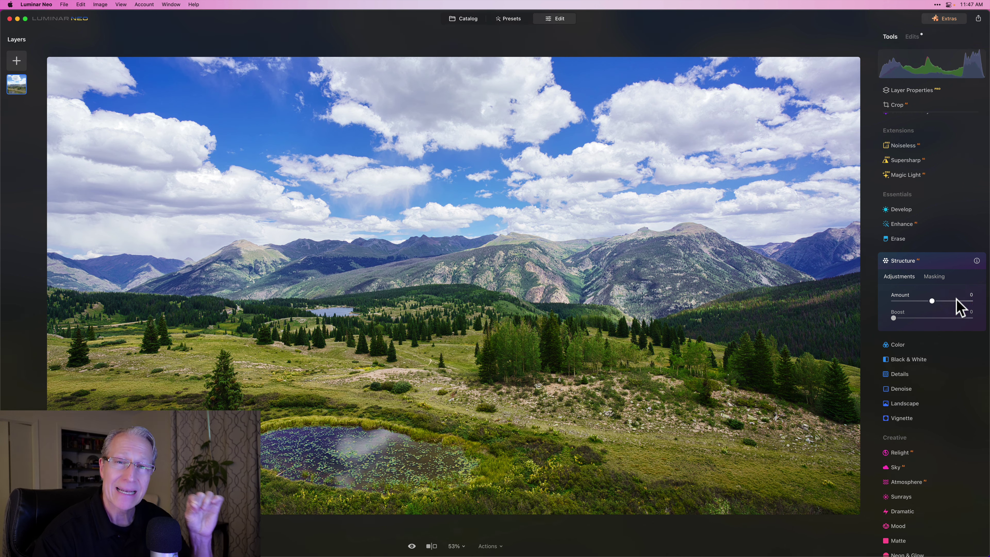
left_click(949, 299)
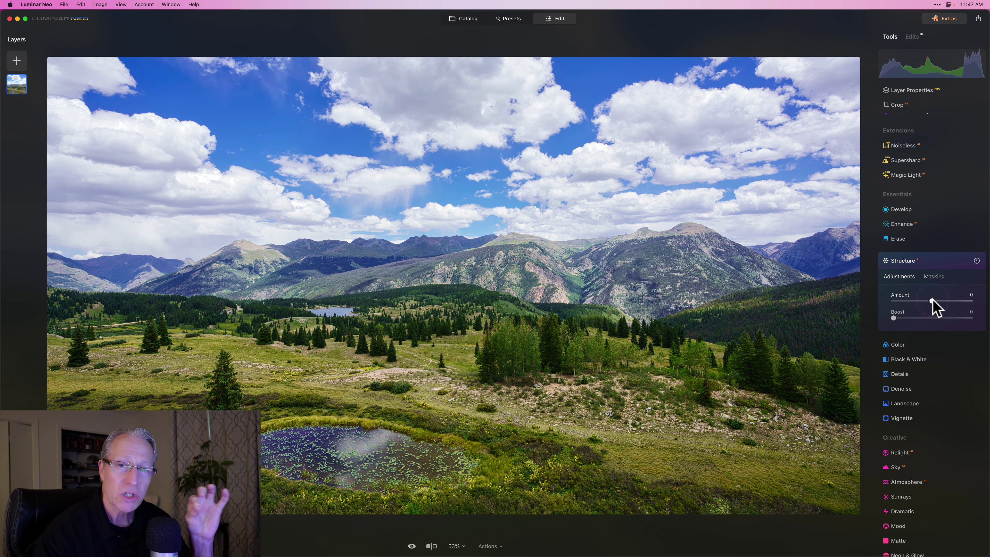
left_click_drag(932, 301, 958, 301)
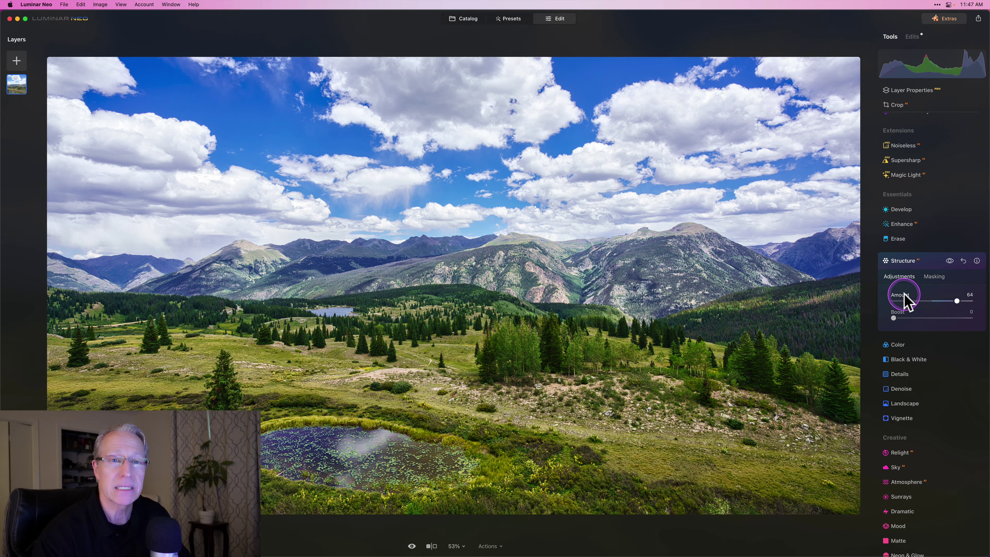
double_click(905, 301)
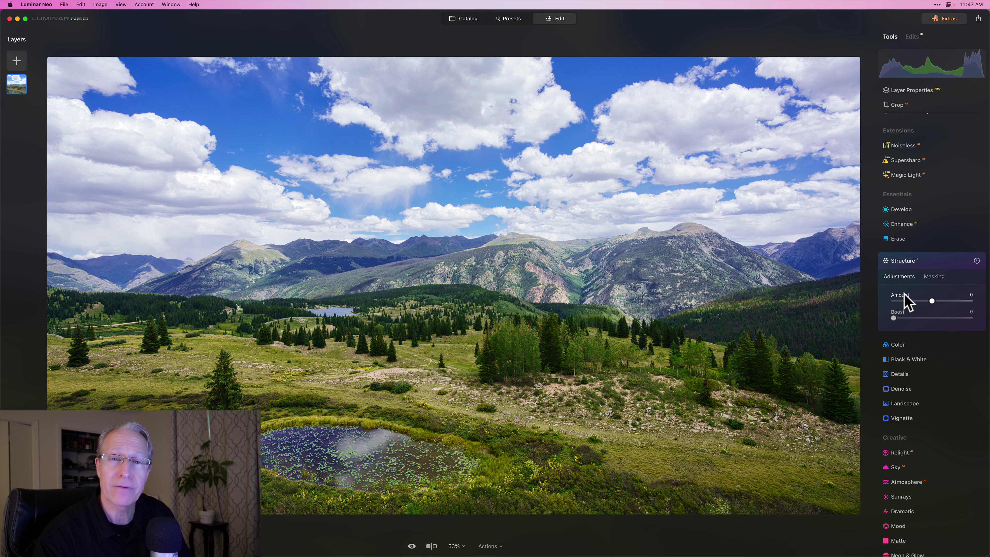
left_click(943, 282)
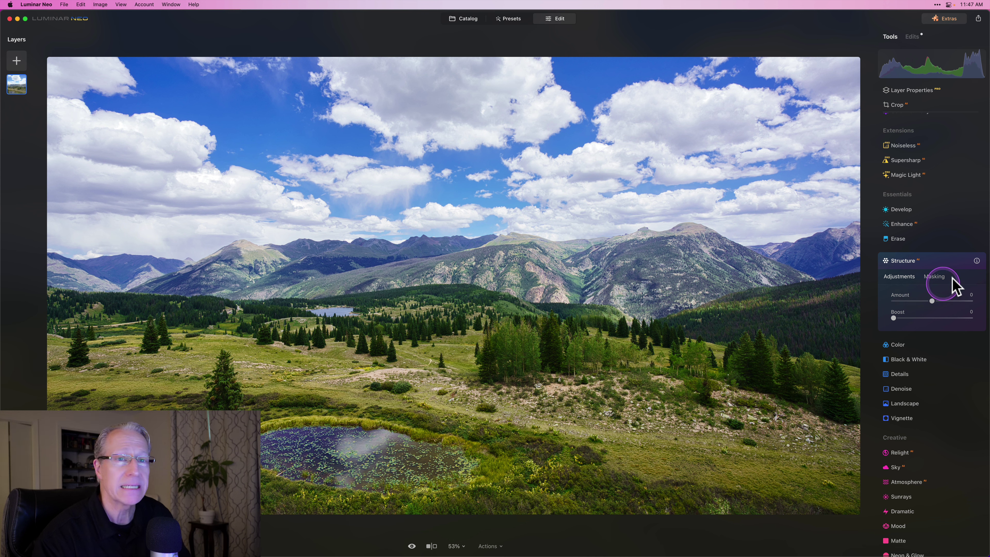
Collapse the Structure tool panel back to the tools list.
left_click(937, 266)
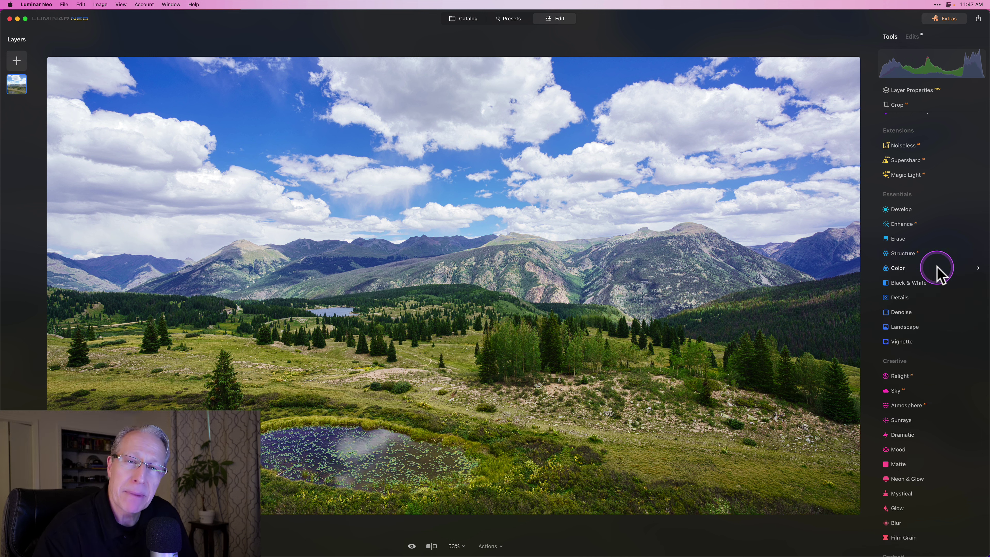